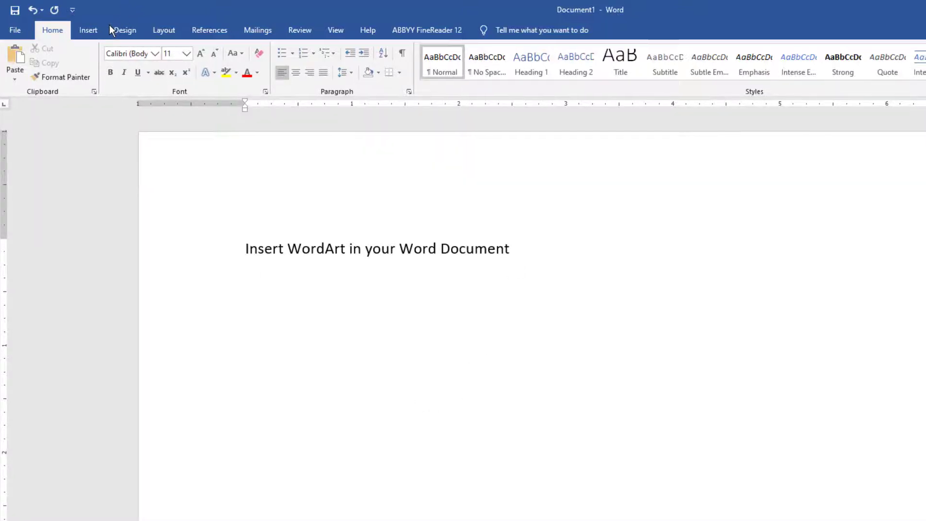
Insert WordArt in the orange-outlined, white-filled style with a hard shadow, reading "Salambu Designer"
left_click(89, 30)
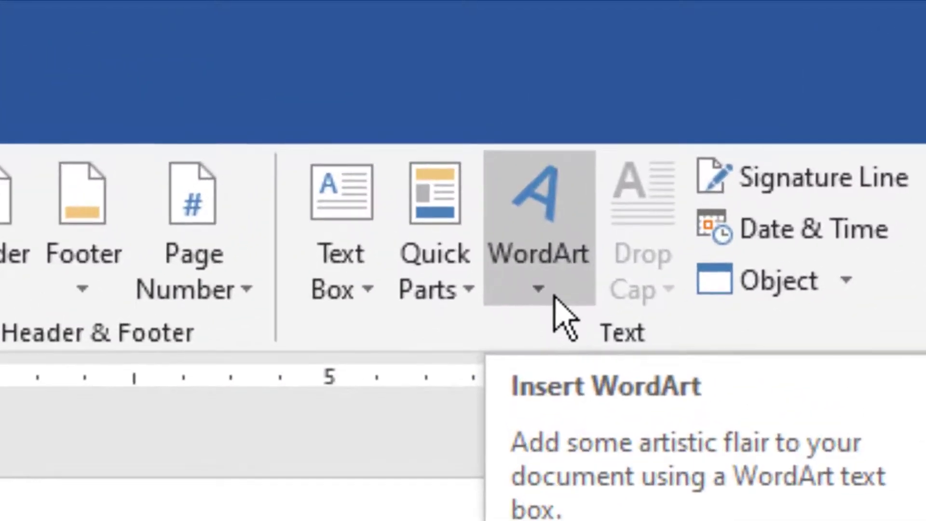
left_click(540, 287)
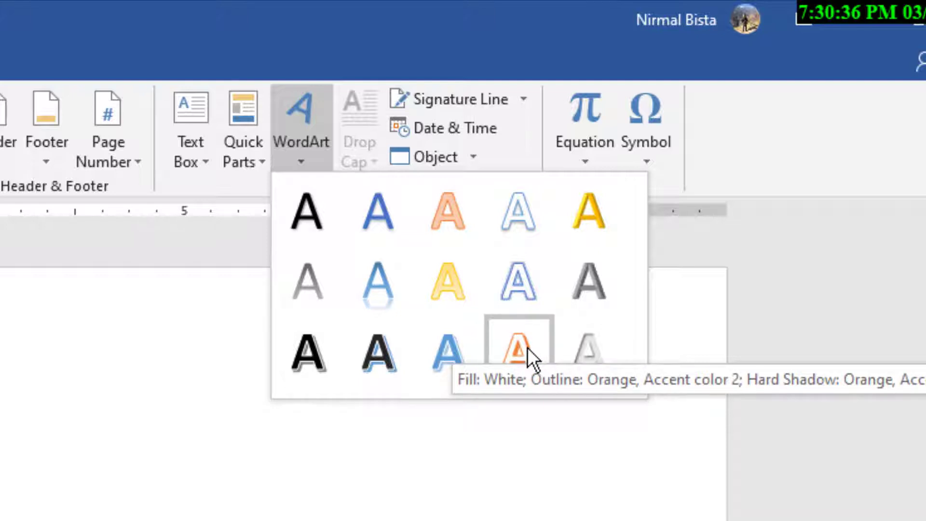
left_click(528, 347)
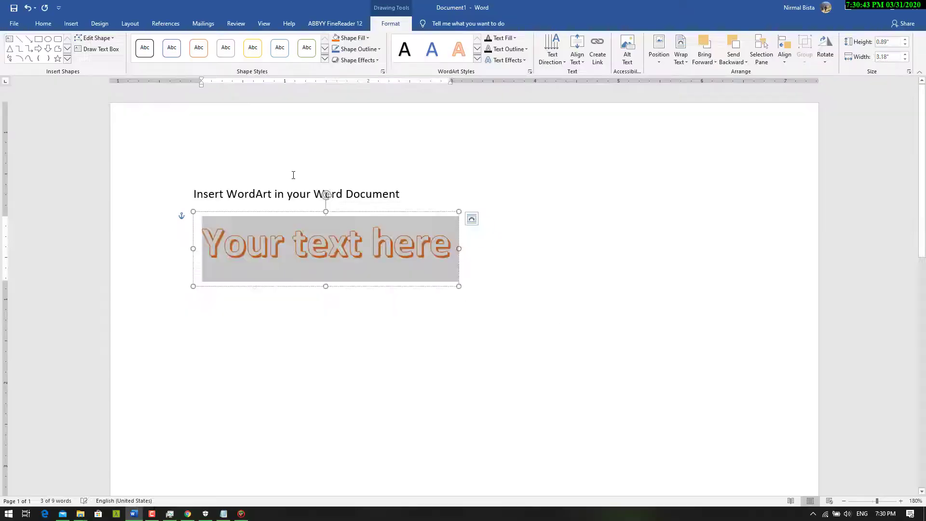
type("Salambu Designer")
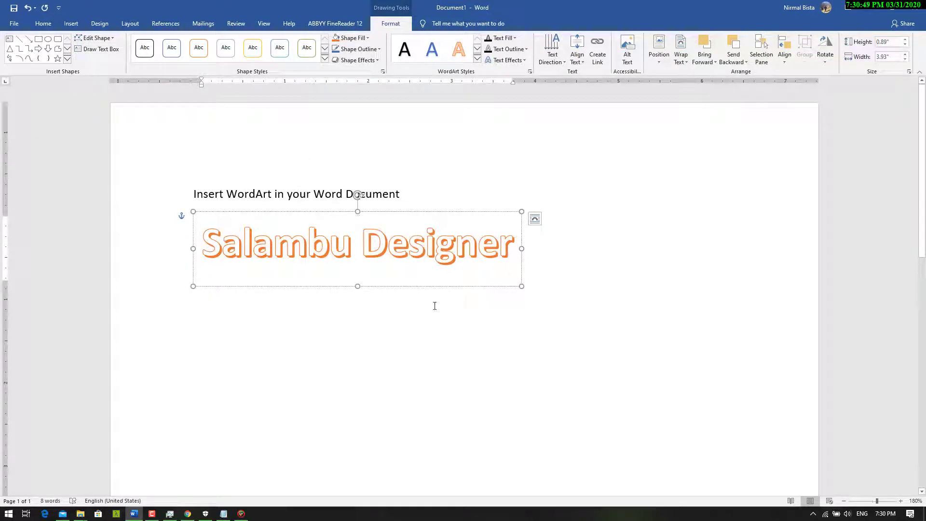
left_click(434, 347)
left_click(434, 244)
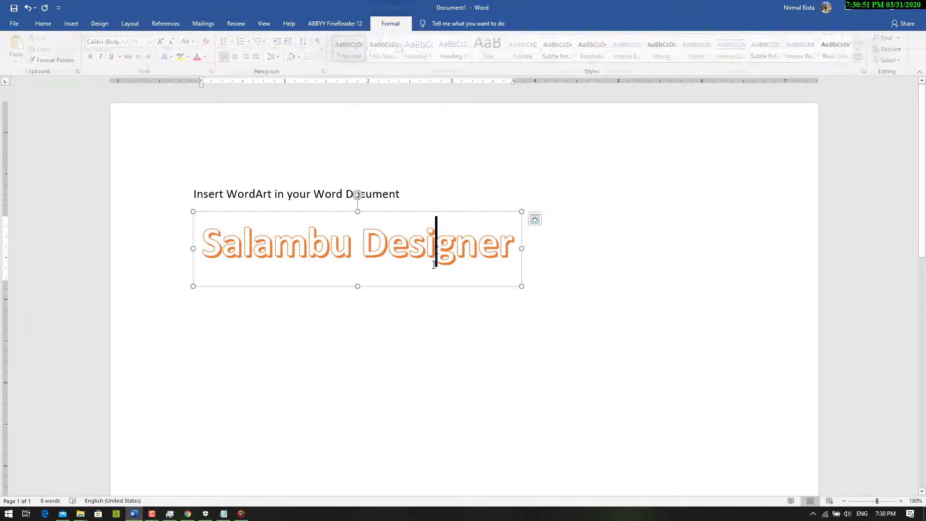
left_click_drag(527, 325, 587, 327)
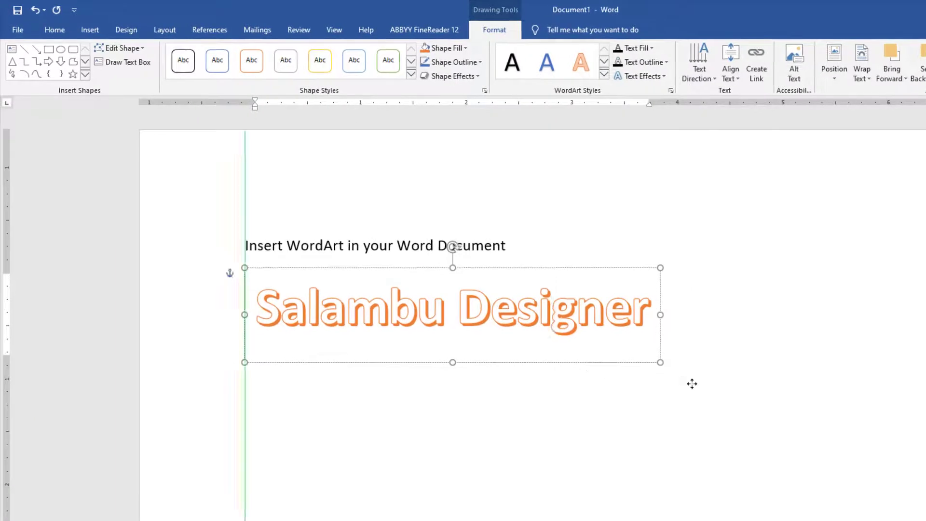
left_click_drag(665, 372, 598, 364)
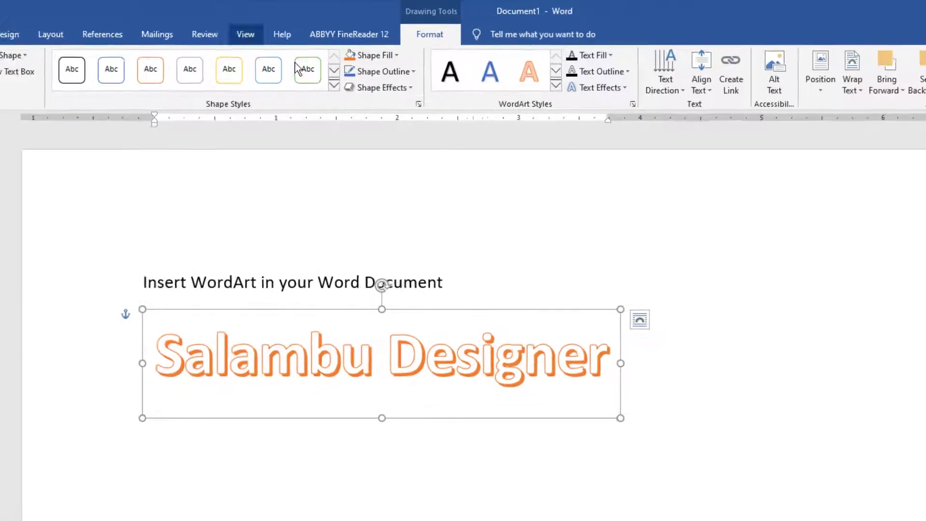
Apply the gold gradient shape style to the WordArt box and move it up level with the heading line
key("Escape")
left_click(509, 355)
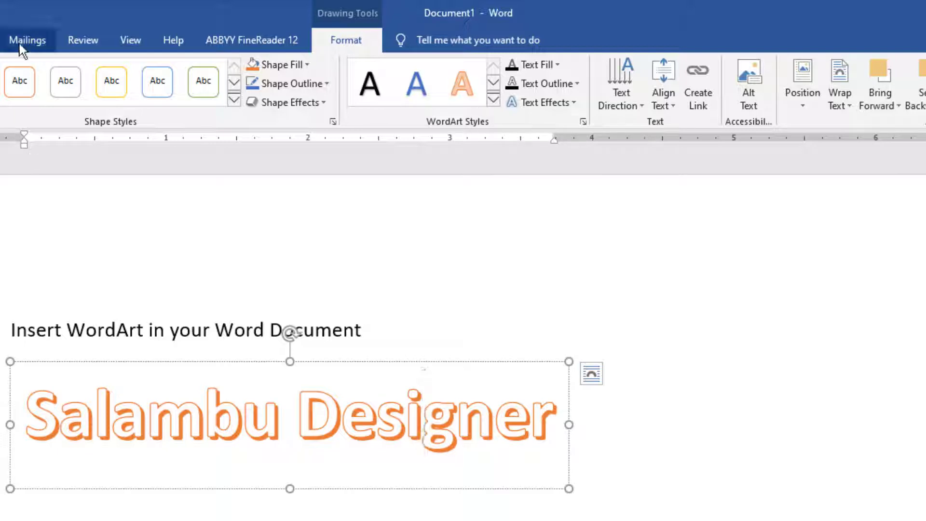
left_click(235, 101)
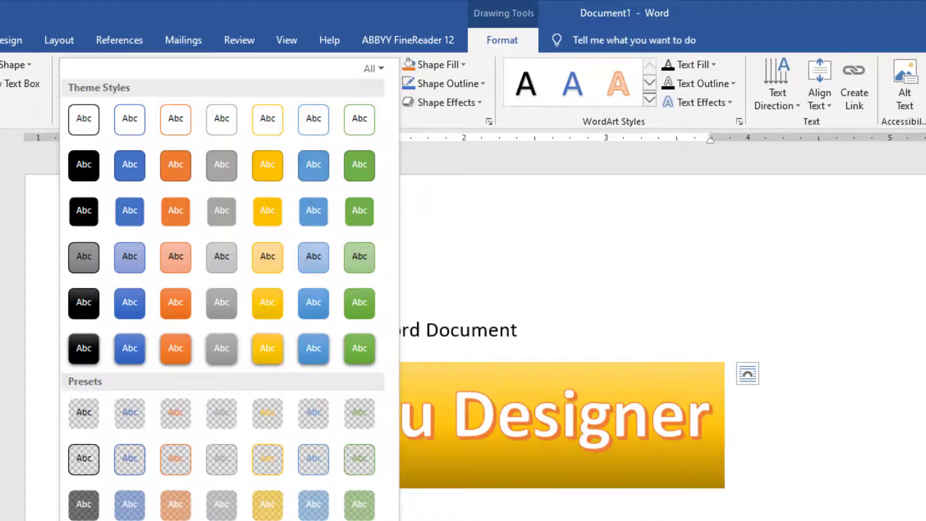
left_click(267, 520)
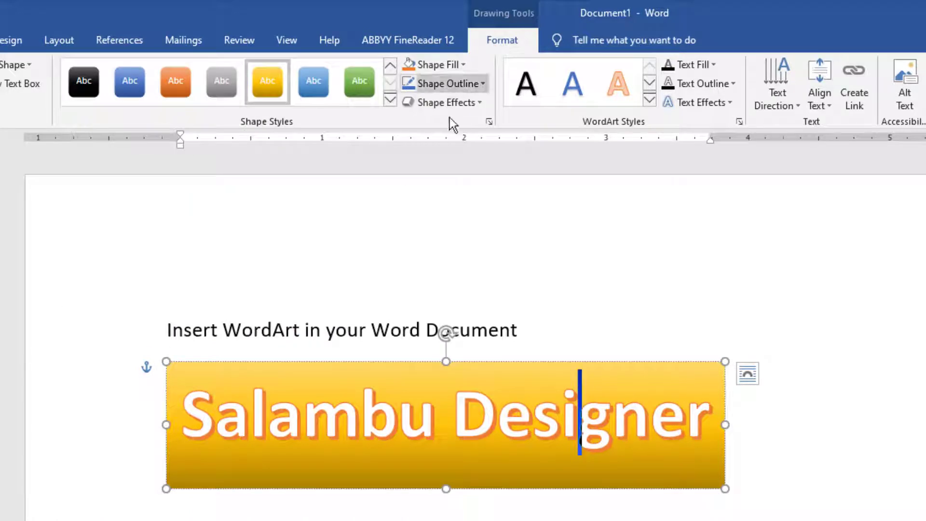
left_click(653, 289)
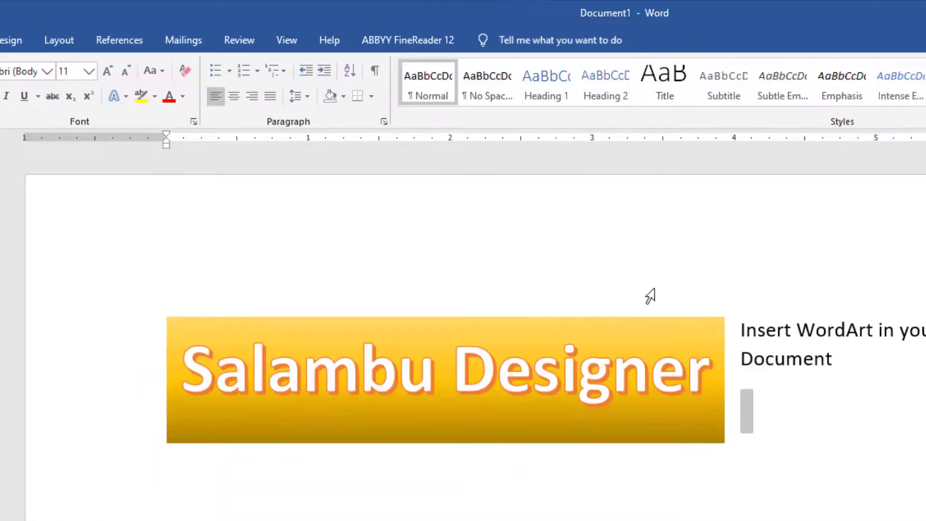
Set the WordArt box's shape fill to light gold and give it a dark outline
left_click(507, 321)
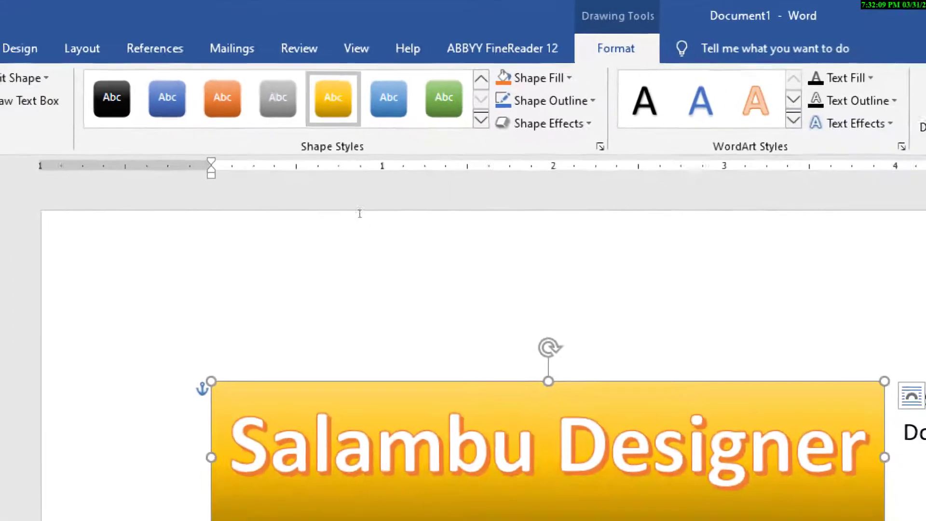
left_click(540, 77)
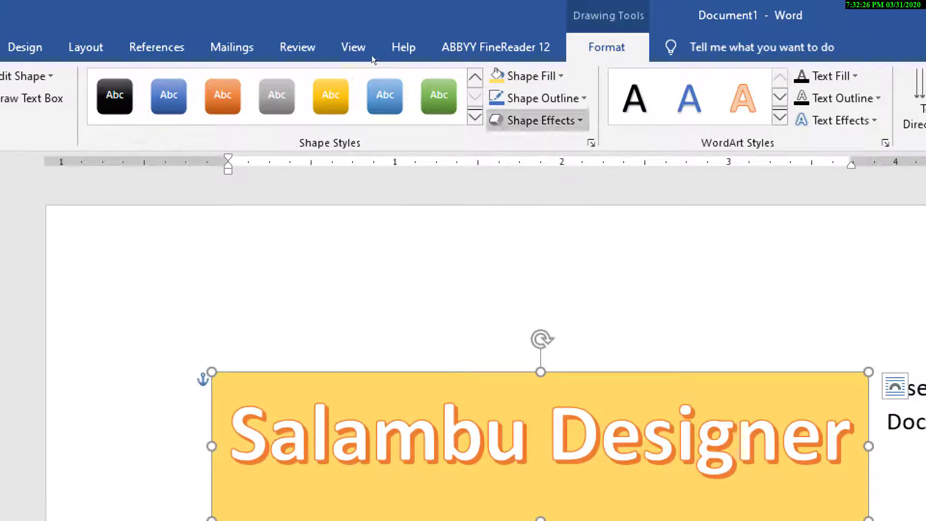
left_click(549, 99)
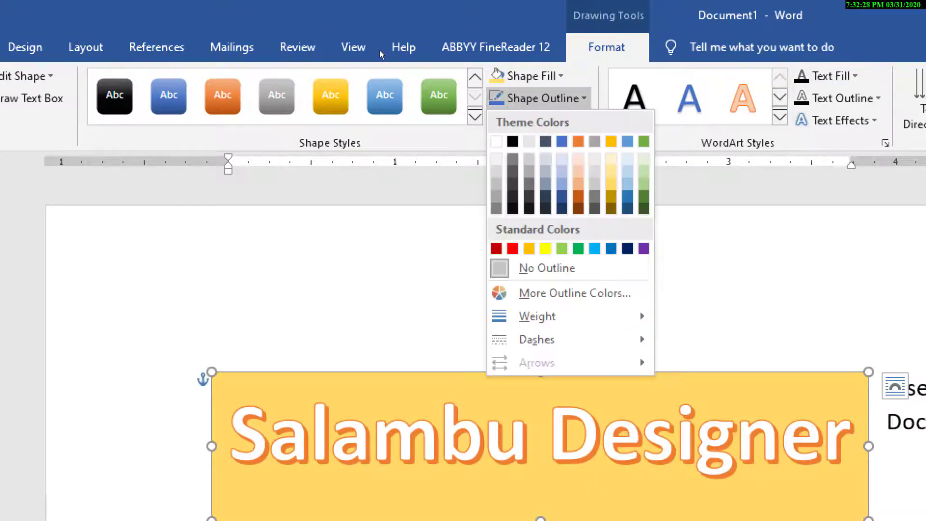
left_click(357, 71)
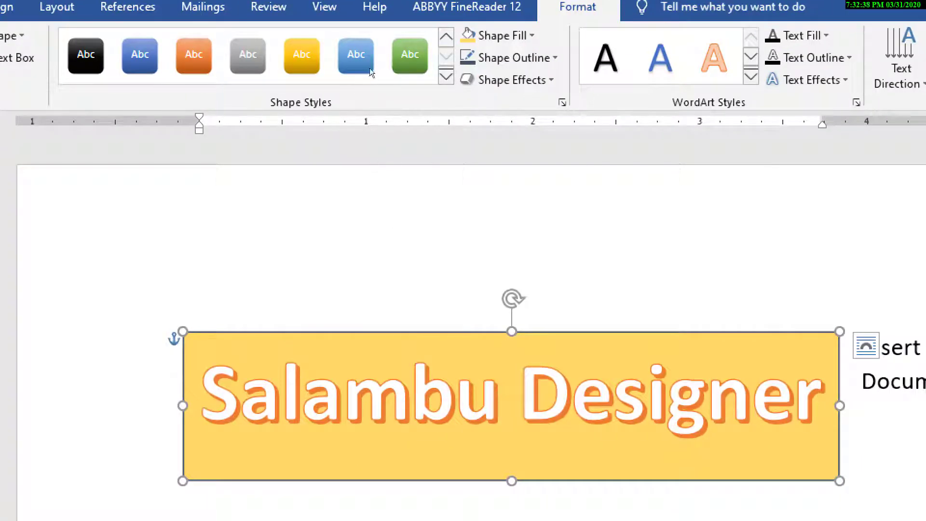
Preview the preset shape effects on the WordArt box
left_click(509, 80)
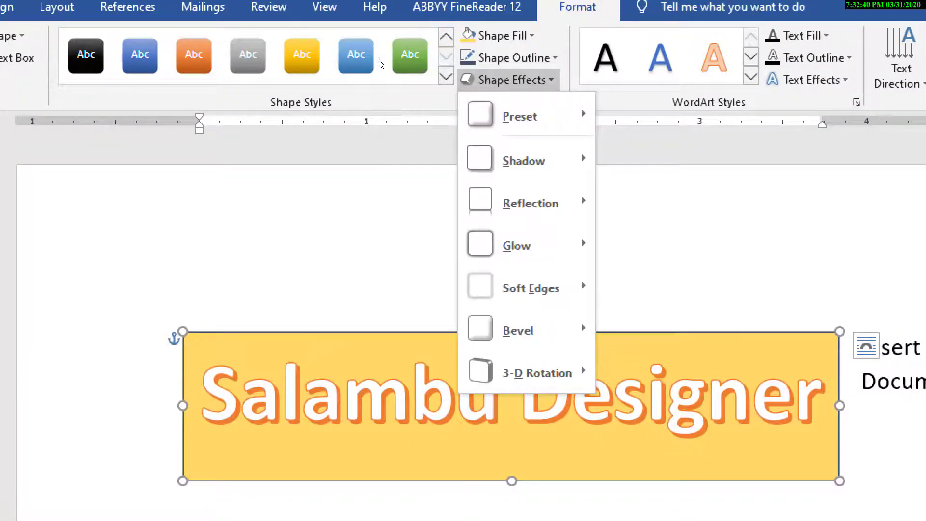
mouse_move(526, 116)
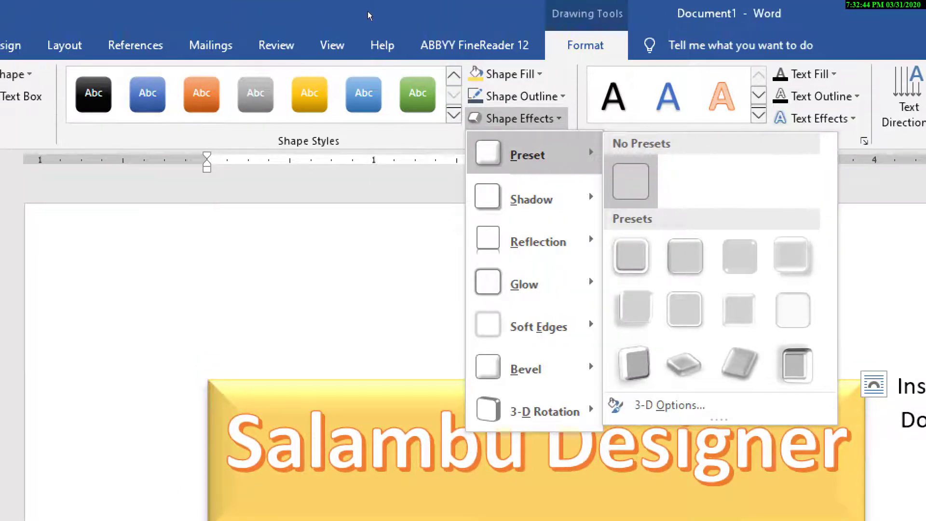
left_click(624, 143)
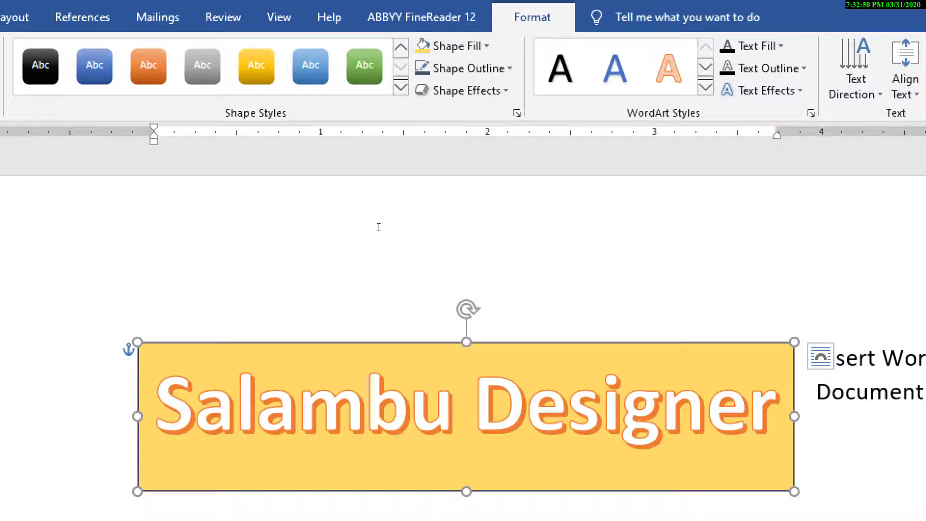
Change the text's WordArt style to the light blue fill with white outline and hard shadow
left_click(705, 88)
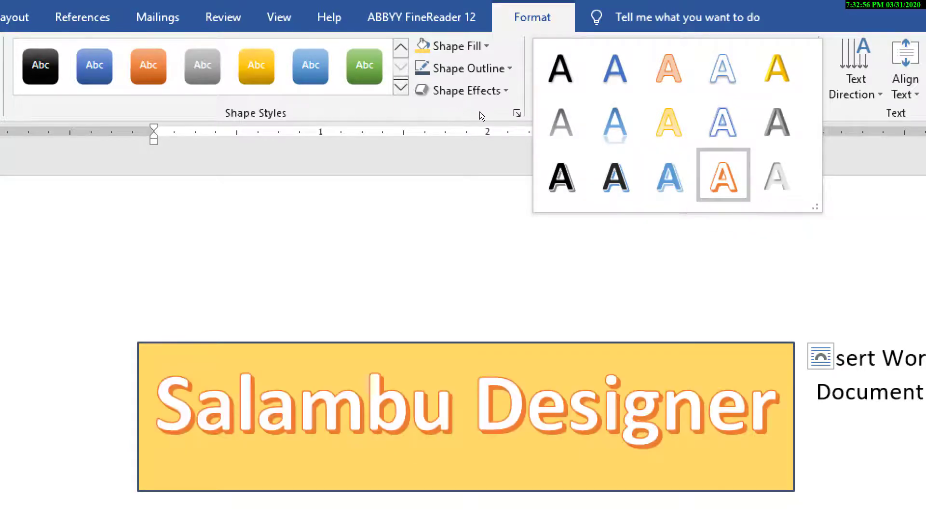
left_click(669, 174)
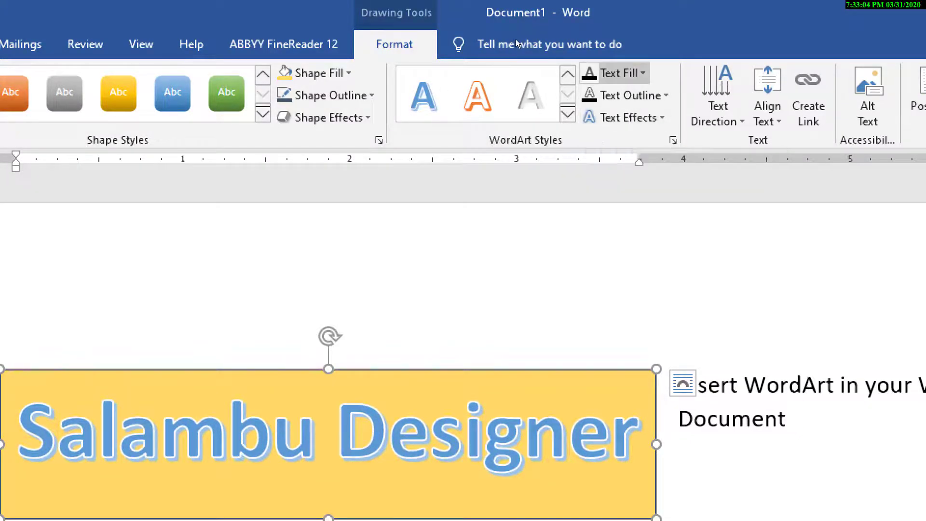
Set the WordArt text fill to light gray and its text outline to standard green
left_click(642, 74)
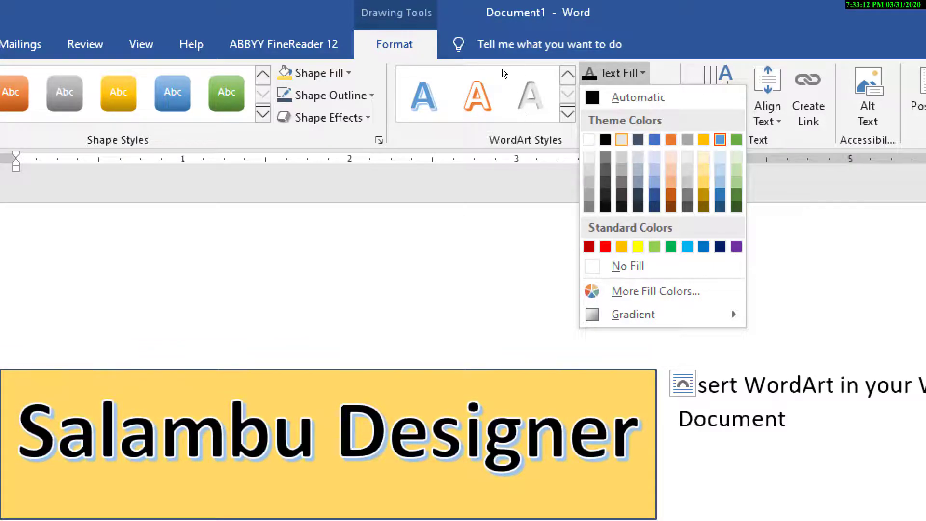
left_click(588, 139)
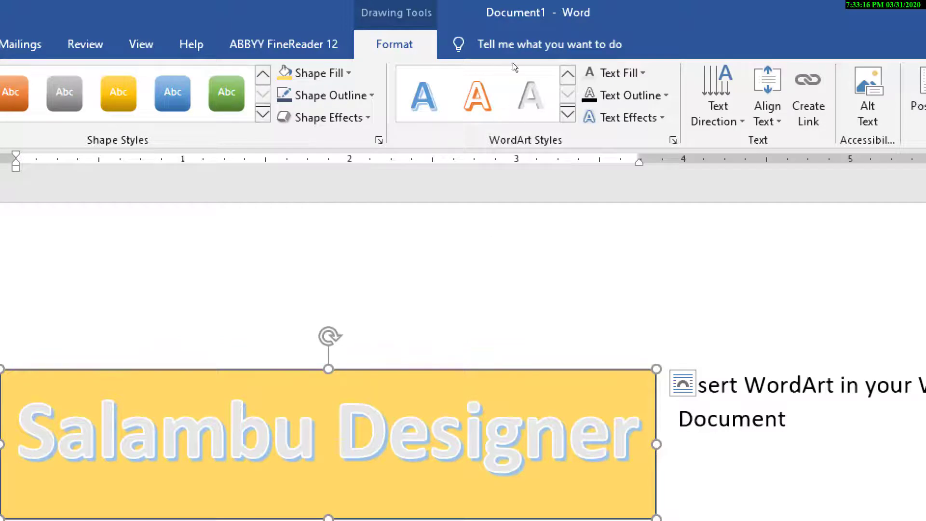
left_click(627, 95)
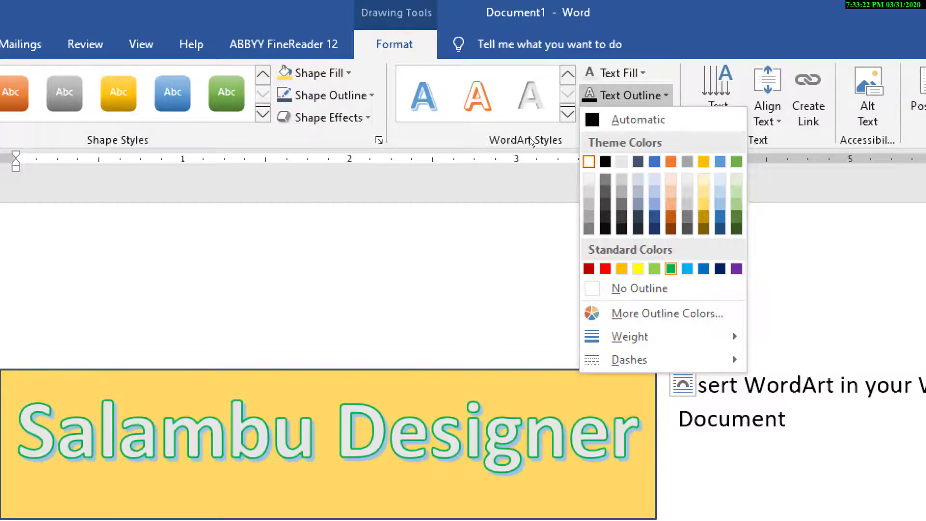
left_click(671, 269)
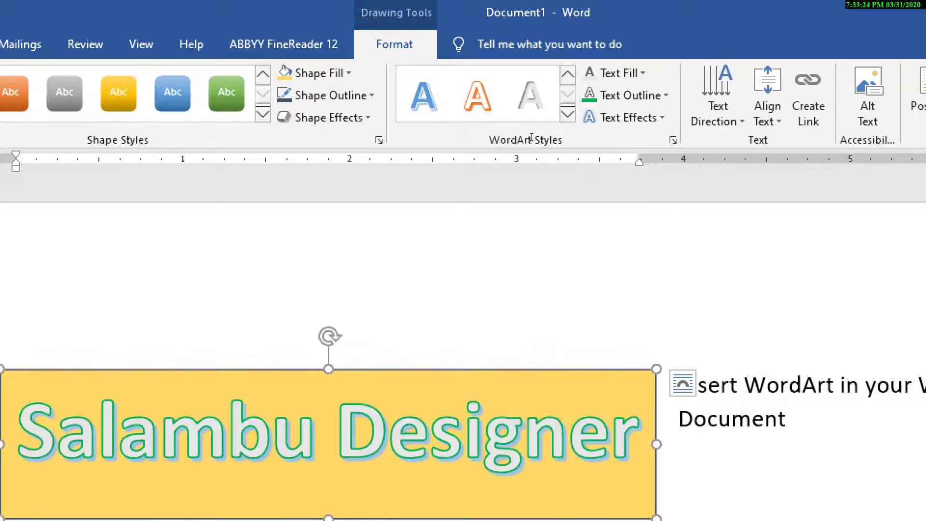
Add the "Half Reflection: 8 point offset" text effect to the WordArt
left_click(625, 117)
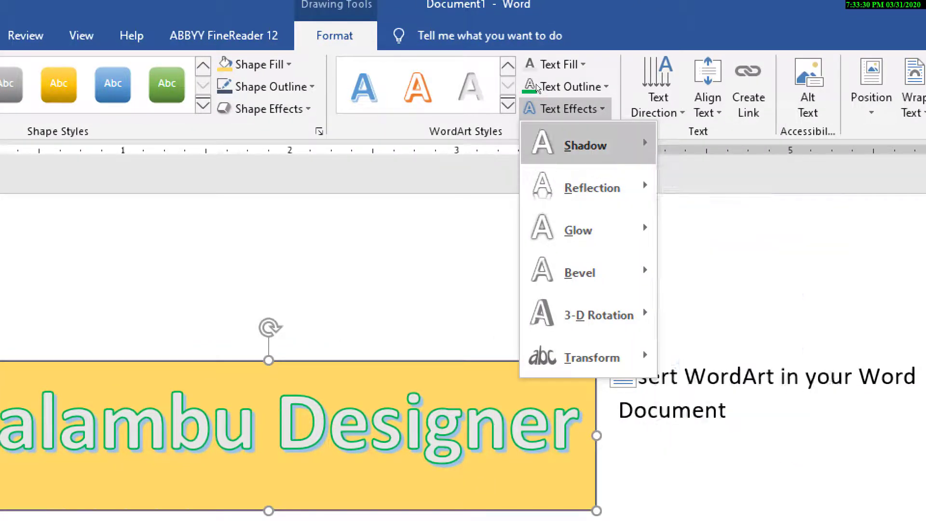
mouse_move(586, 145)
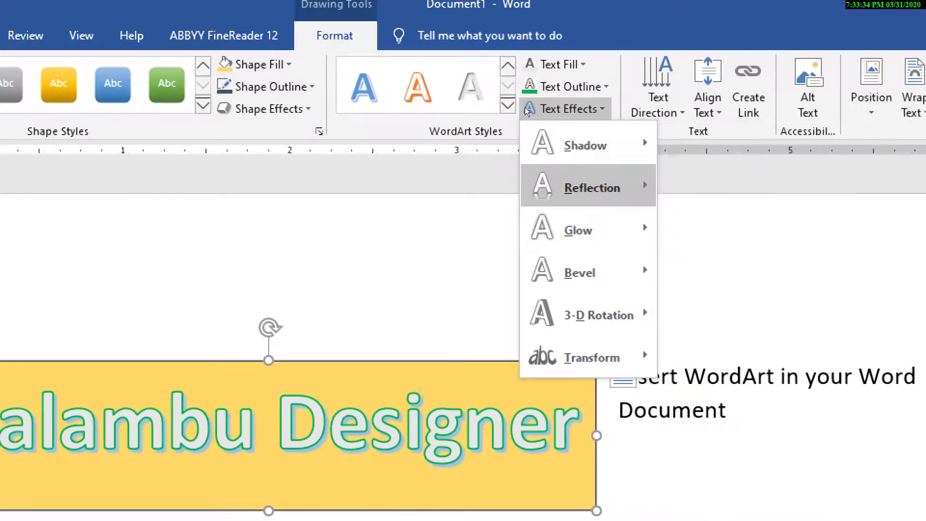
mouse_move(593, 188)
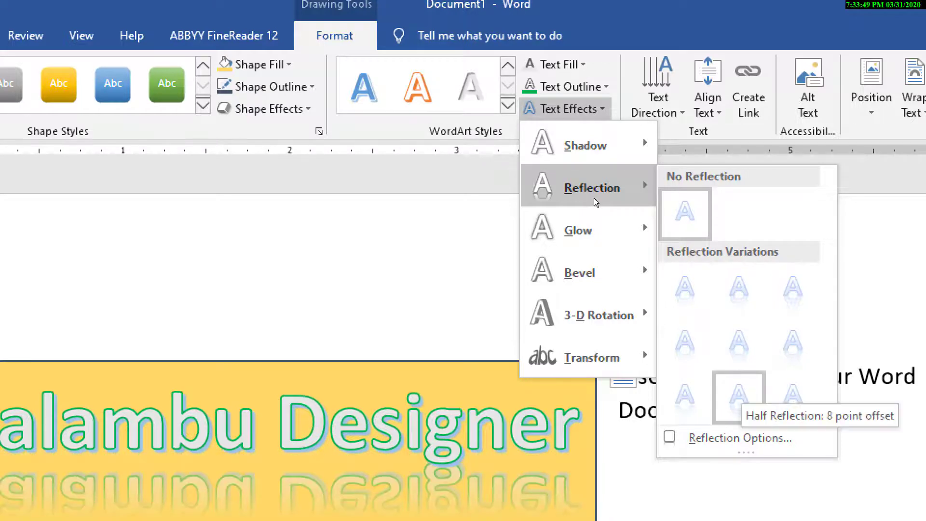
left_click(739, 397)
Apply the first bevel variation to the WordArt text as a text effect
left_click(564, 108)
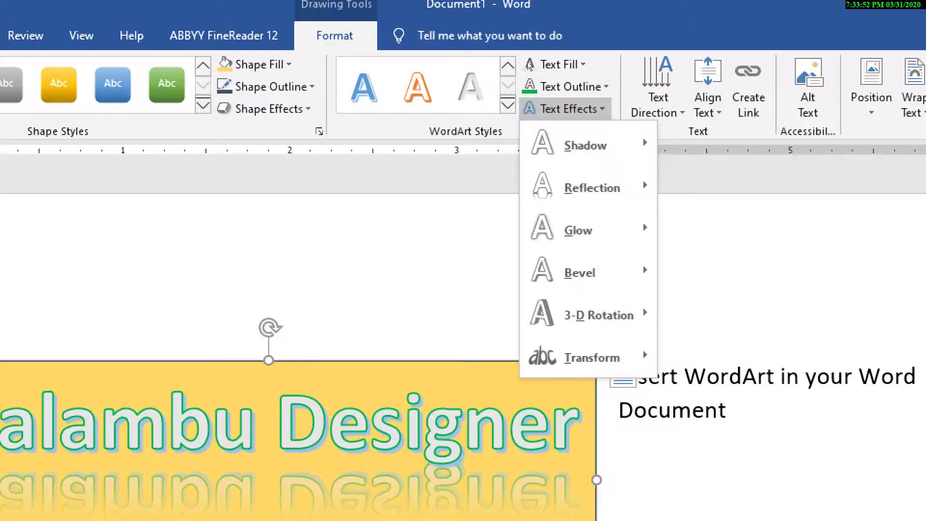
mouse_move(588, 271)
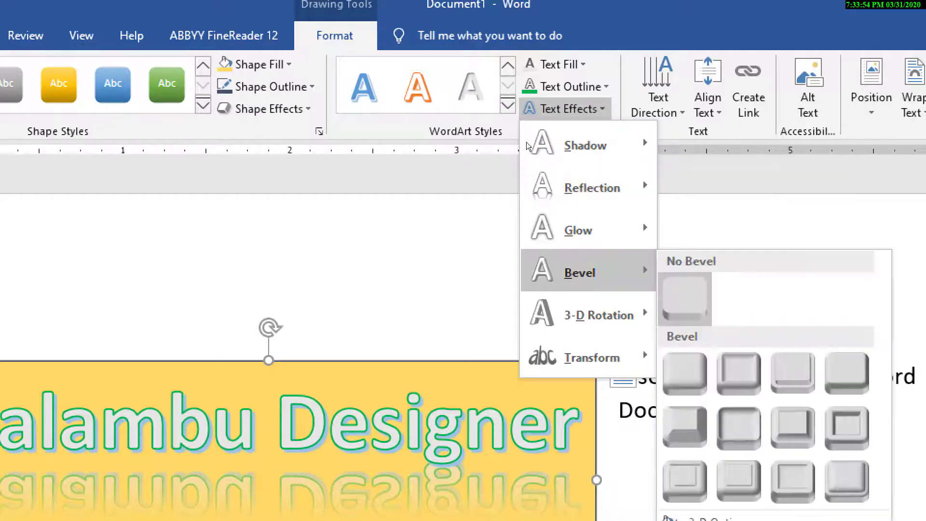
left_click(684, 374)
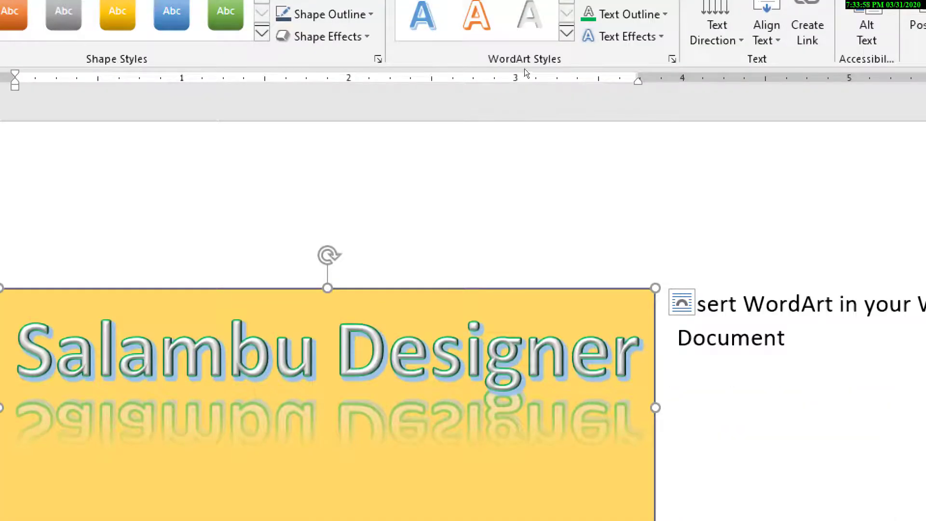
Transform the WordArt text with the upward arch warp effect
left_click(622, 36)
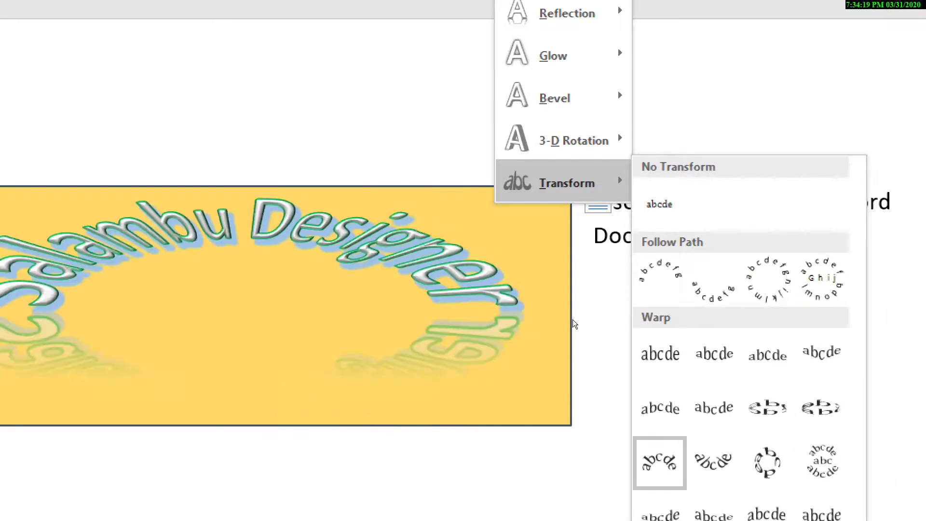
left_click(659, 463)
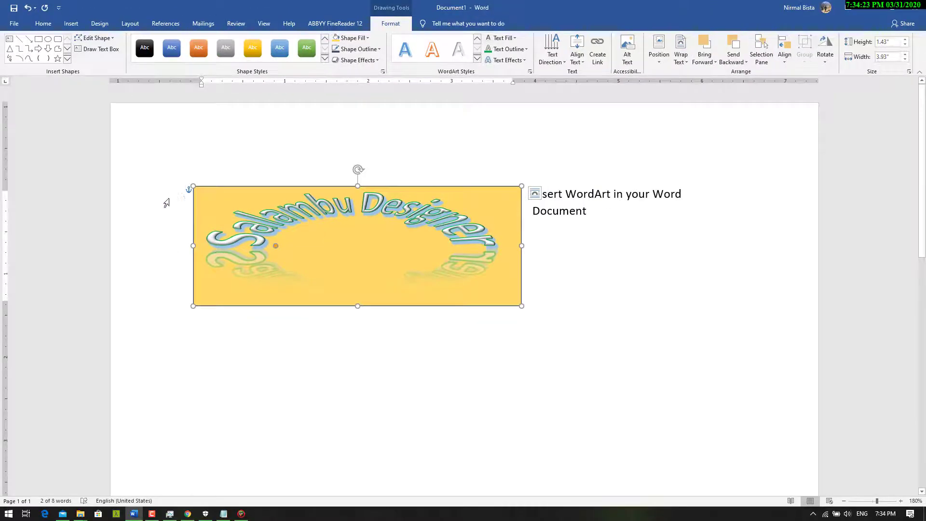
Enlarge the WordArt box from its lower-right corner to about 1.9" high and 4.51" wide
left_click(226, 200)
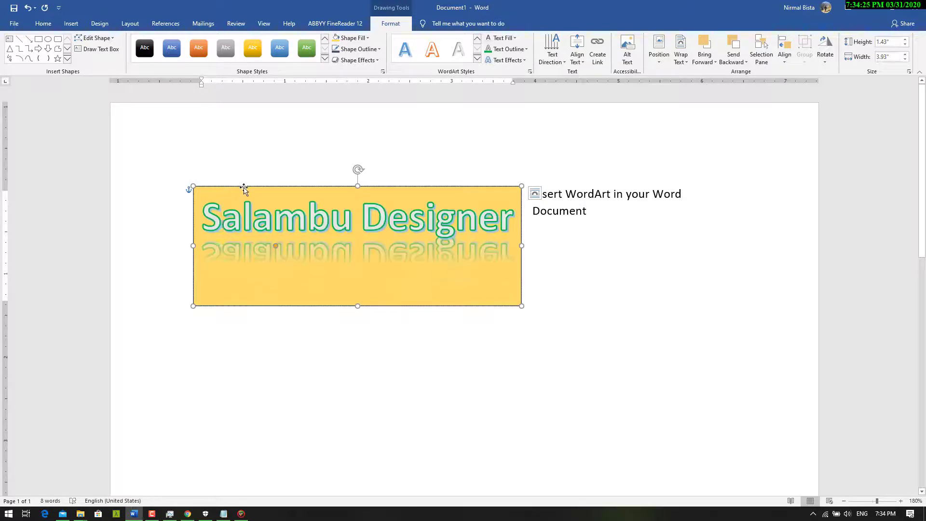
left_click(201, 187)
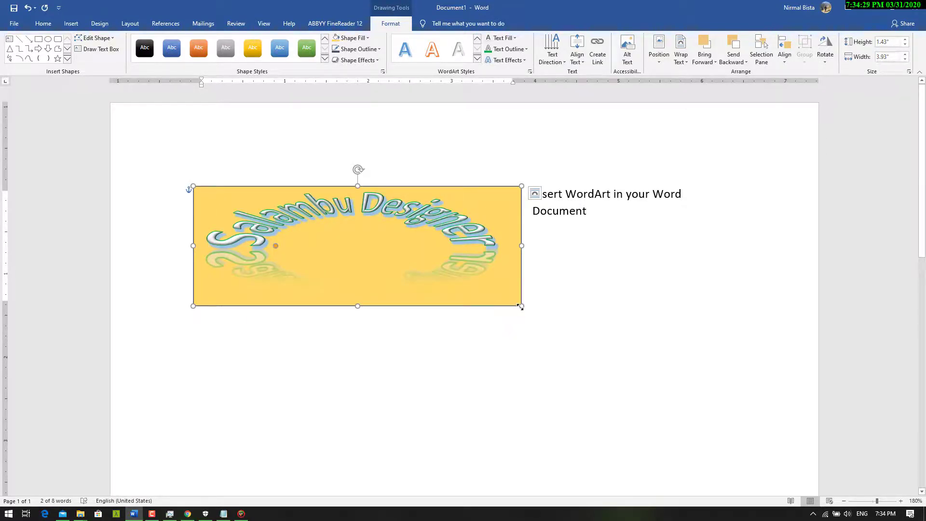
left_click_drag(520, 307, 569, 345)
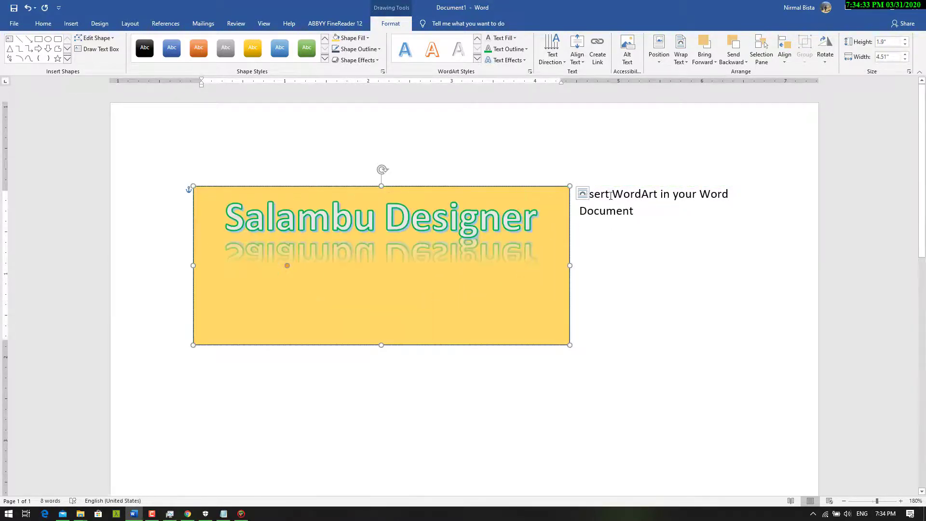
Apply Square text wrapping to the WordArt box and shift it slightly down and to the right
left_click(584, 193)
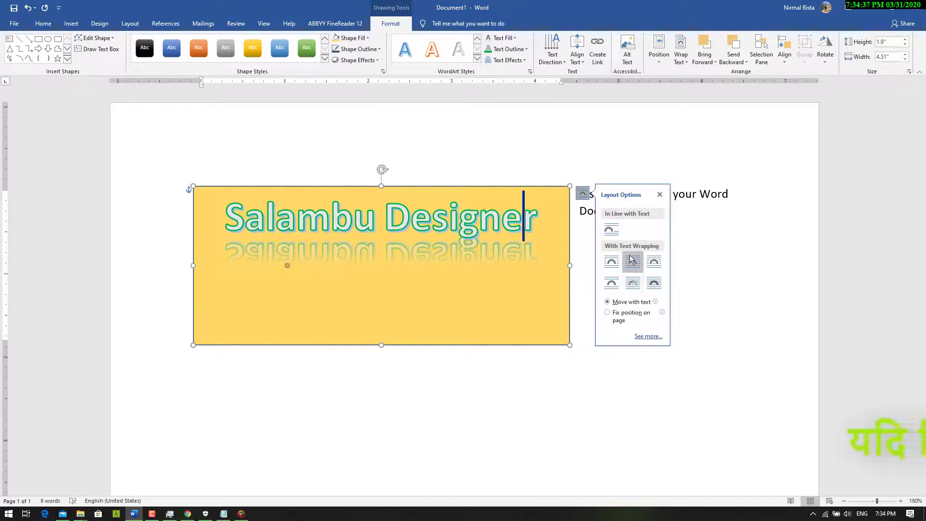
left_click(611, 262)
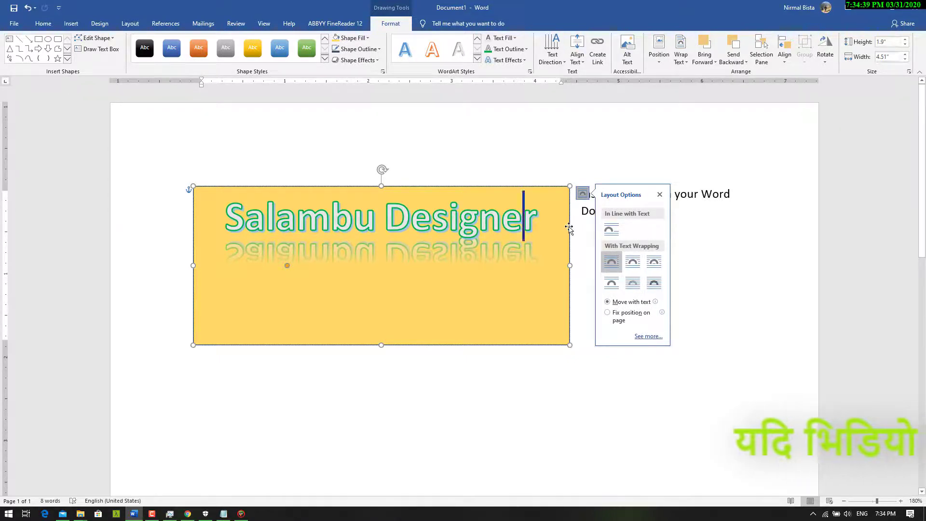
mouse_move(569, 229)
left_mouse_down()
mouse_move(573, 277)
mouse_move(587, 260)
mouse_move(572, 250)
mouse_move(574, 235)
left_mouse_up()
Set the WordArt box's layout to In Front of Text and move it slightly up and left to align with the left margin
left_click(587, 203)
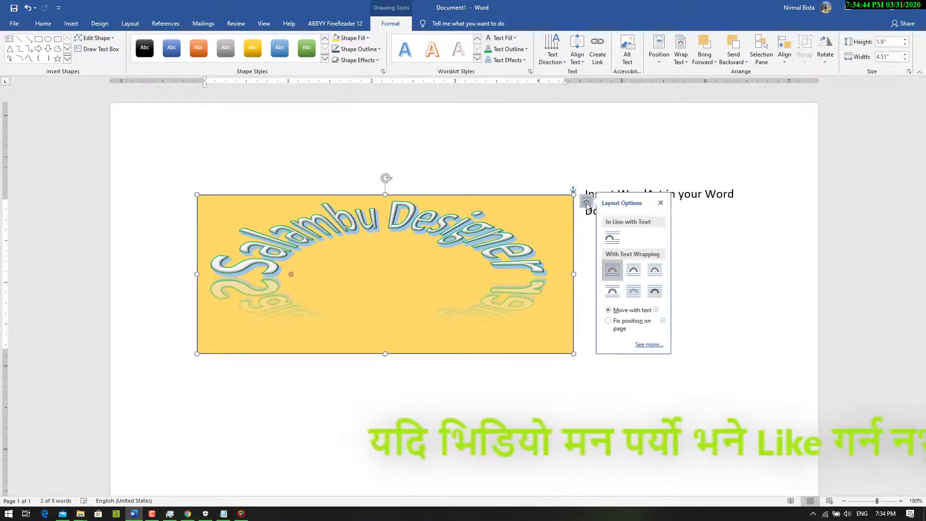
left_click(659, 295)
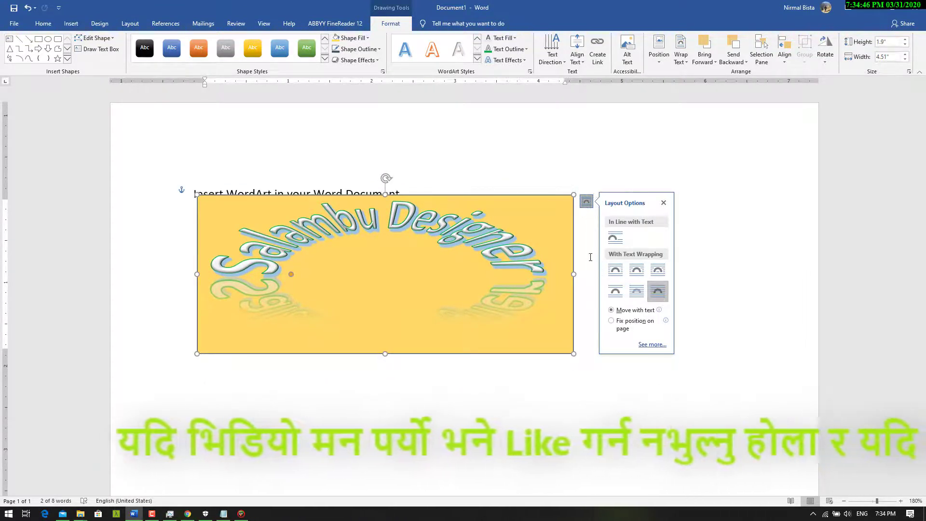
left_click_drag(573, 255, 567, 250)
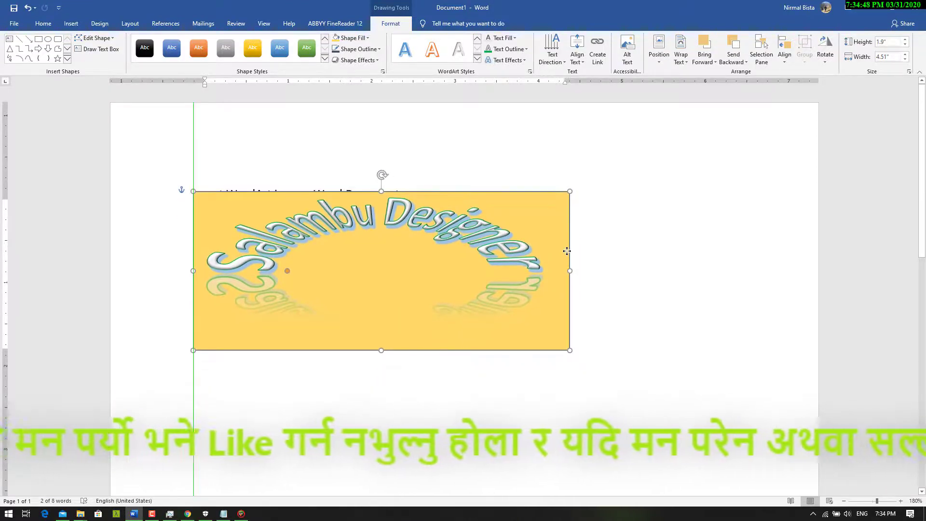
Set the WordArt box's layout to Behind Text and move it up until its upper edge aligns with the page's top margin
left_click(583, 198)
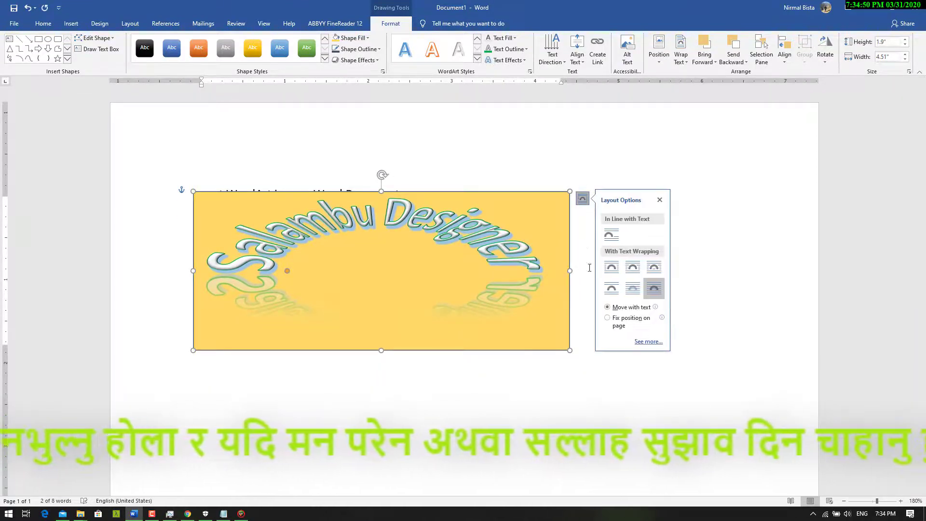
left_click(632, 288)
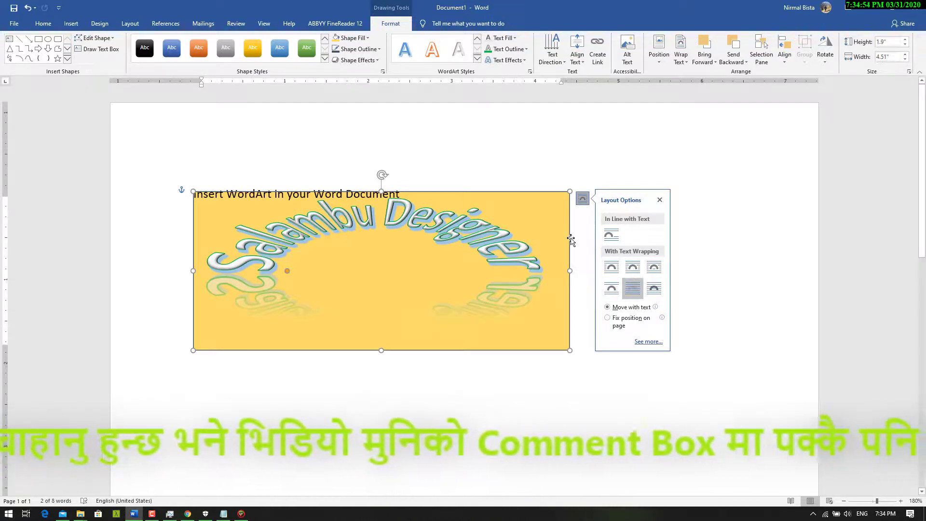
left_click_drag(571, 240, 565, 216)
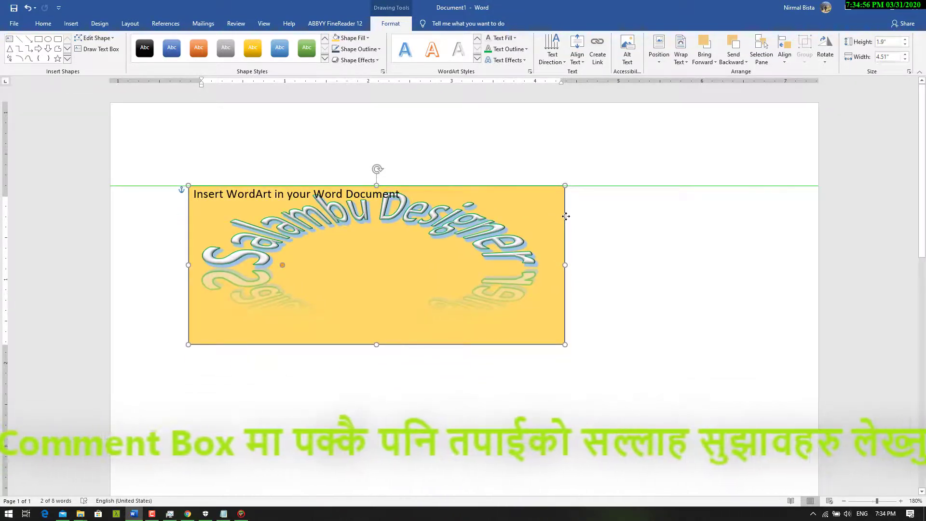